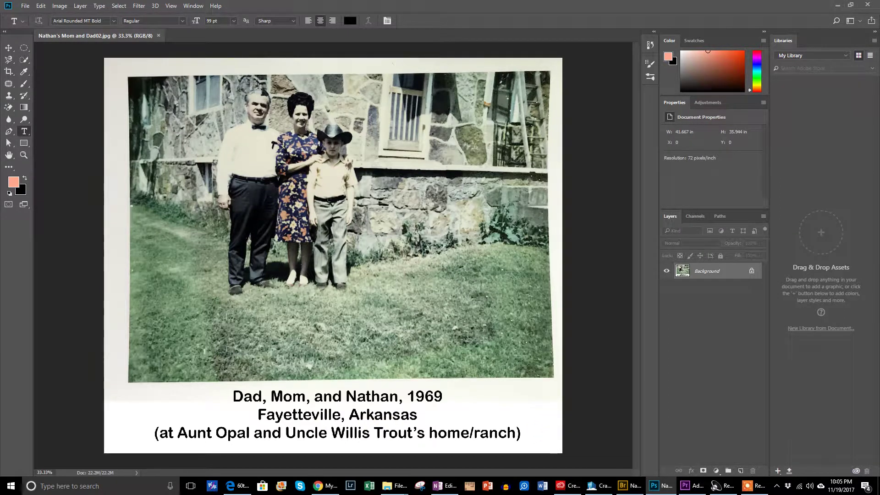
- Switch to Chrome to view the 'Google photo scan and photos' screenshot preview in Google Drive
{"action": "key", "text": "alt+Tab"}
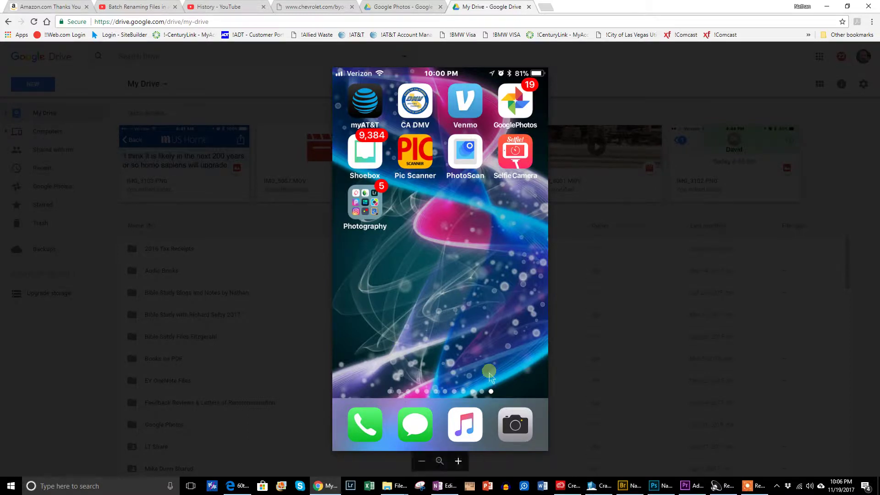
- Return to Adobe Bridge and select all 71 photos in the 'Mom and Dad pics' folder
{"action": "left_click", "coordinate": [635, 488]}
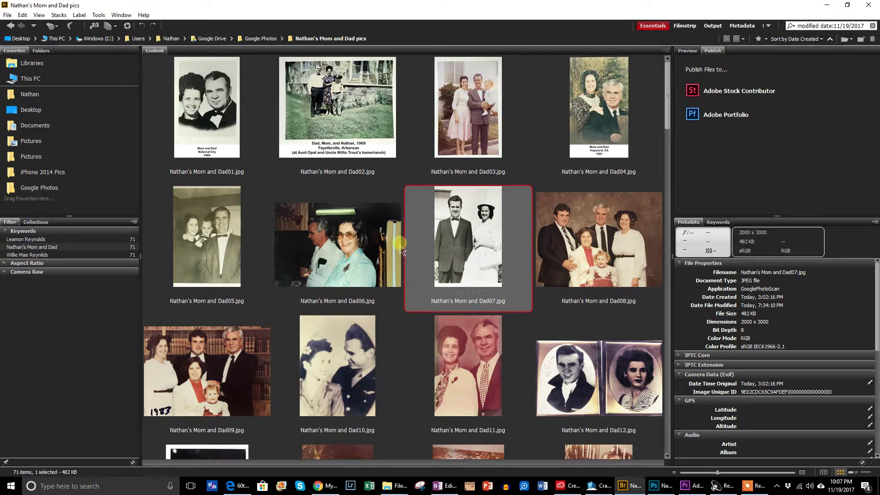
{"action": "left_click", "coordinate": [201, 120]}
{"action": "scroll", "coordinate": [202, 120], "scroll_direction": "down", "scroll_amount": 10}
{"action": "scroll", "coordinate": [201, 120], "scroll_direction": "down", "scroll_amount": 5}
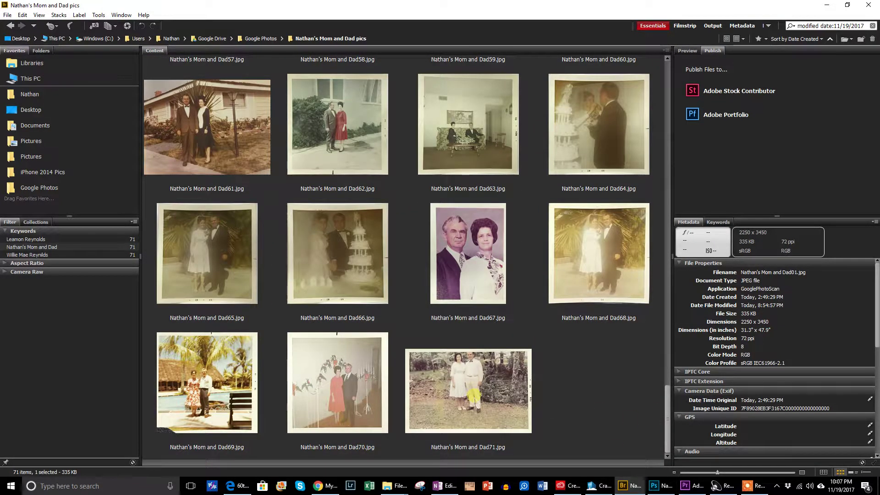
{"action": "left_click", "coordinate": [474, 397], "text": "shift"}
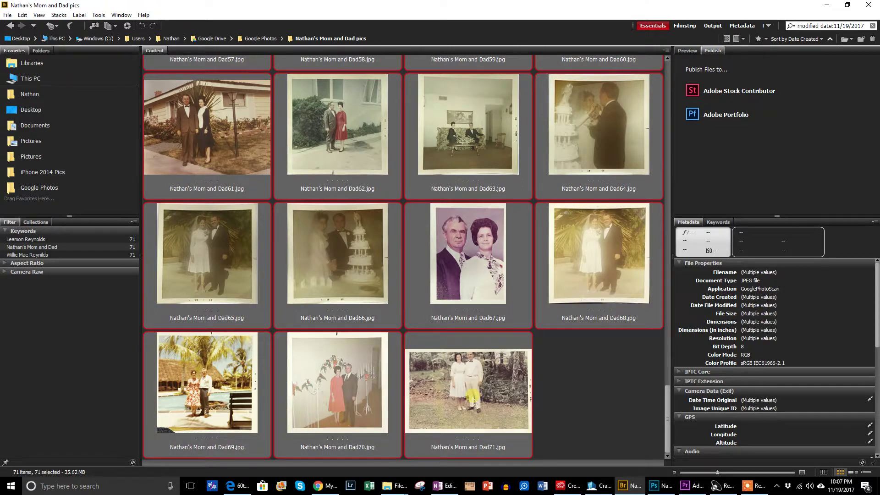
{"action": "left_click", "coordinate": [514, 419]}
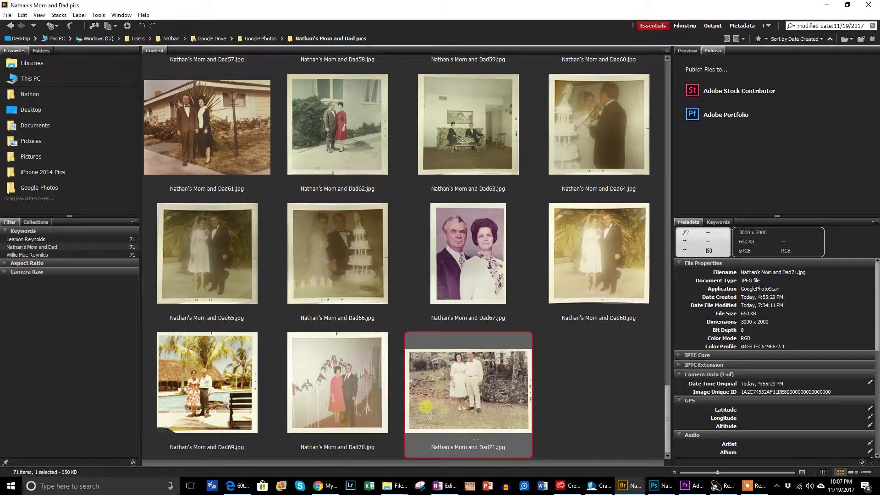
{"action": "scroll", "coordinate": [457, 388], "scroll_direction": "up", "scroll_amount": 15}
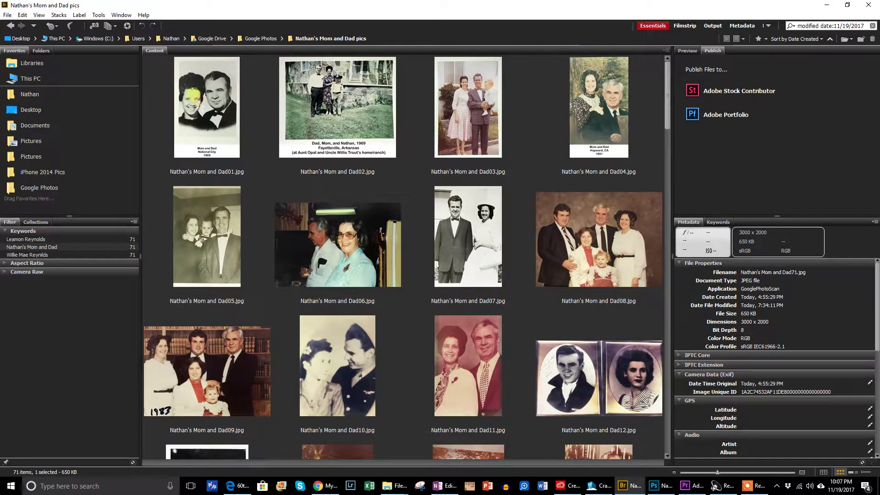
{"action": "key", "text": "ctrl+a"}
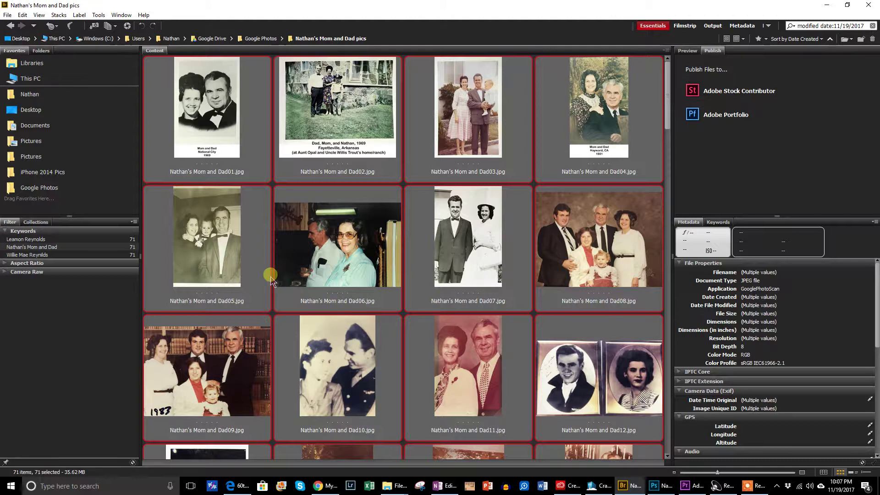
- Start a Batch Rename of the 71 photos, adding a hyphen to make the text 'Mom and Dad -'
{"action": "left_click", "coordinate": [99, 15]}
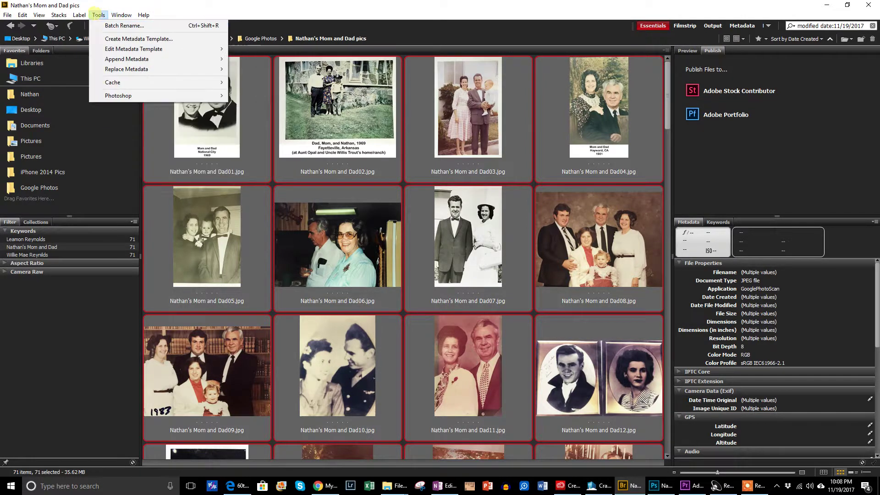
{"action": "left_click", "coordinate": [115, 26]}
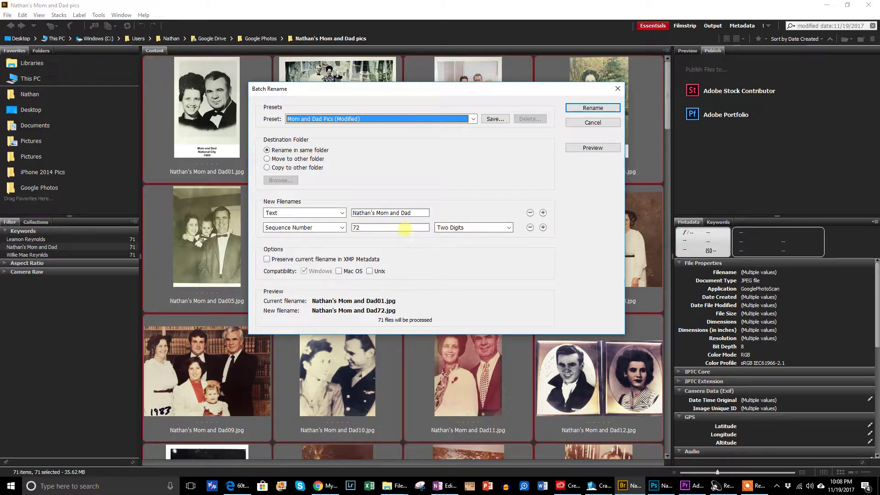
{"action": "left_click", "coordinate": [421, 212]}
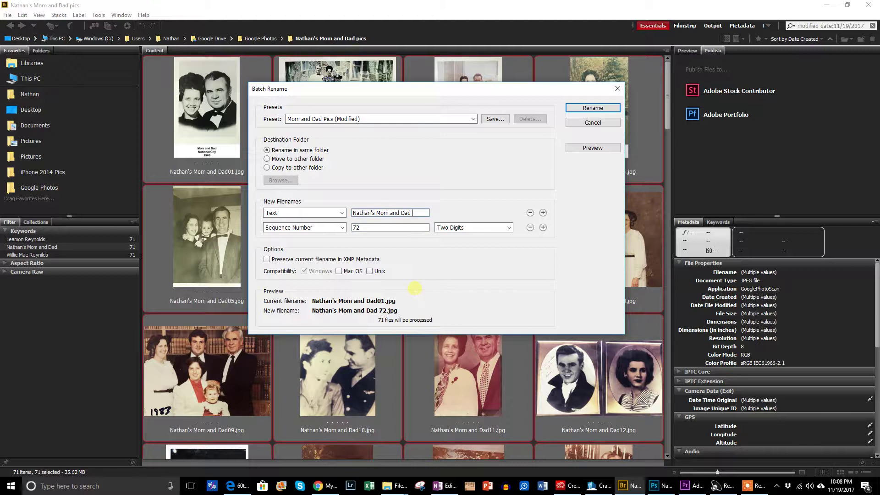
{"action": "type", "text": "-"}
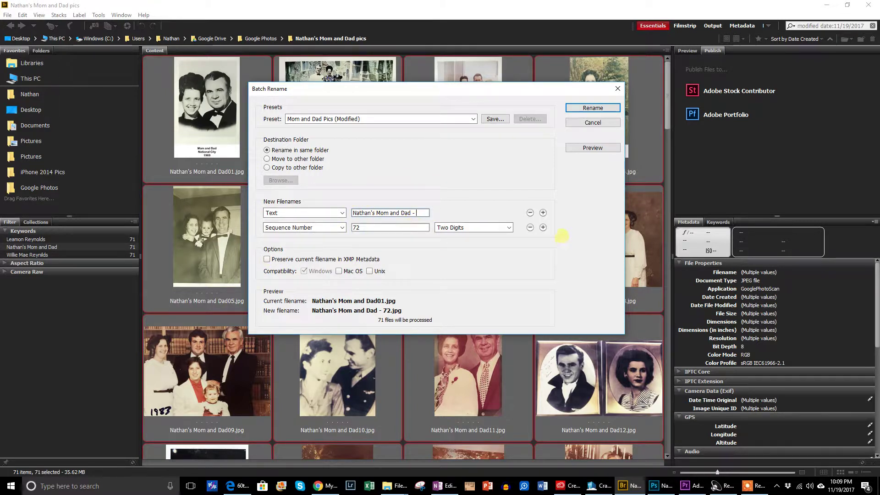
{"action": "left_click", "coordinate": [542, 227]}
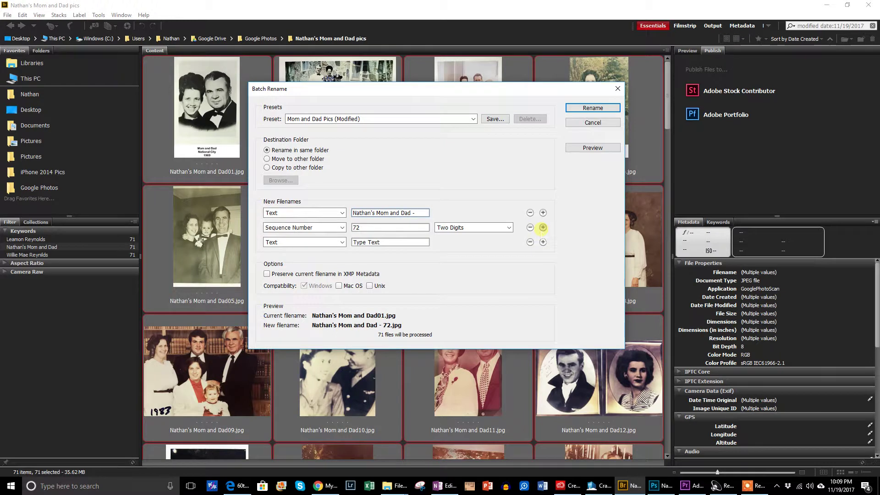
{"action": "left_click", "coordinate": [543, 242]}
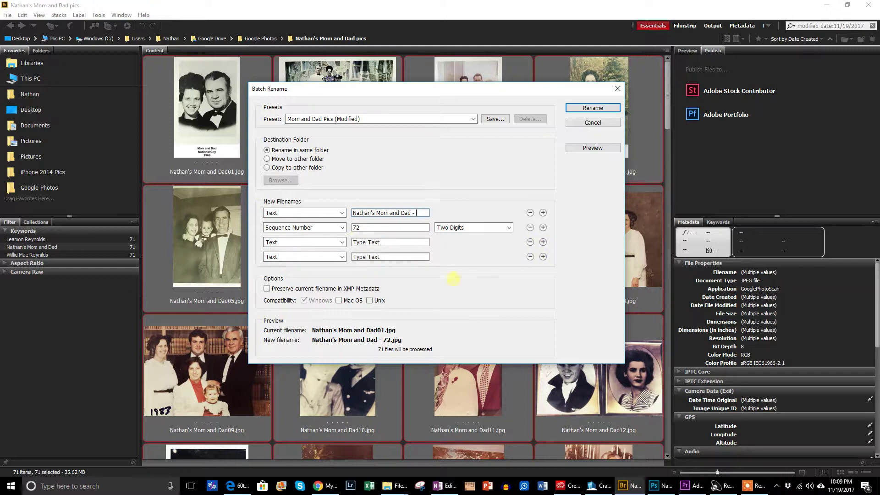
{"action": "left_click", "coordinate": [530, 256]}
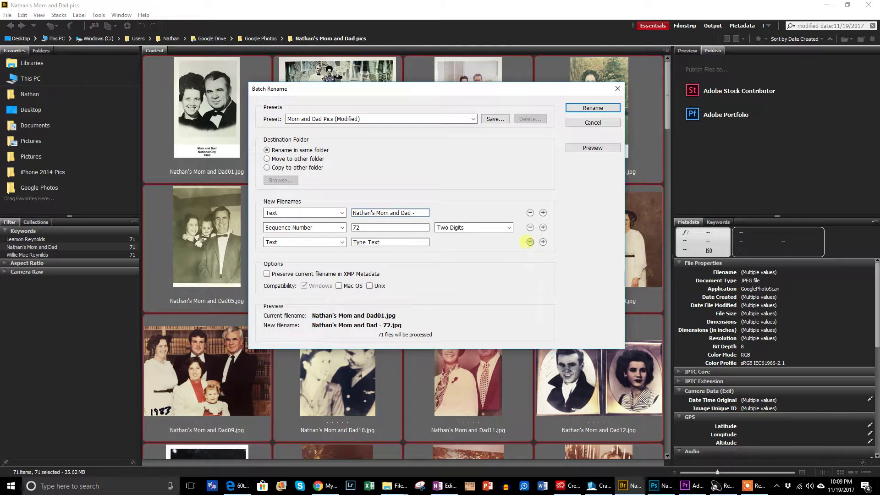
{"action": "left_click", "coordinate": [530, 242]}
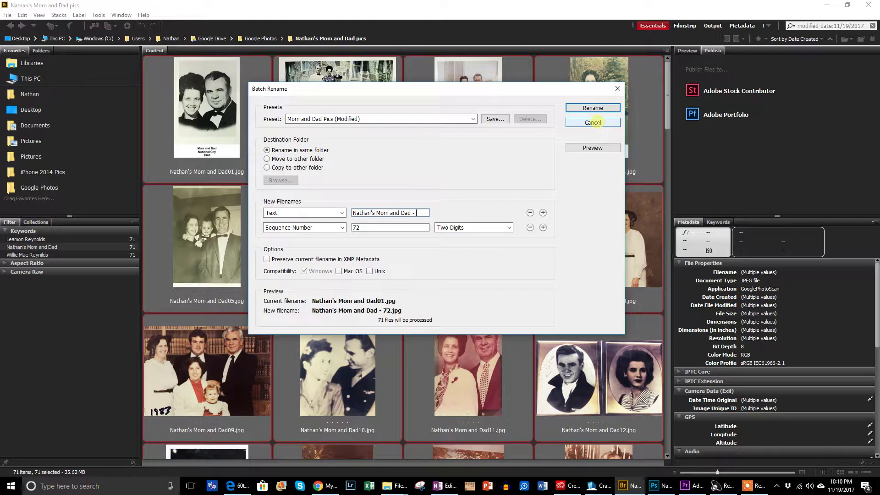
- Cancel the batch rename, decline opening all 71 files, and open only 'Mom and Dad05.jpg' in Photoshop
{"action": "left_click", "coordinate": [594, 122]}
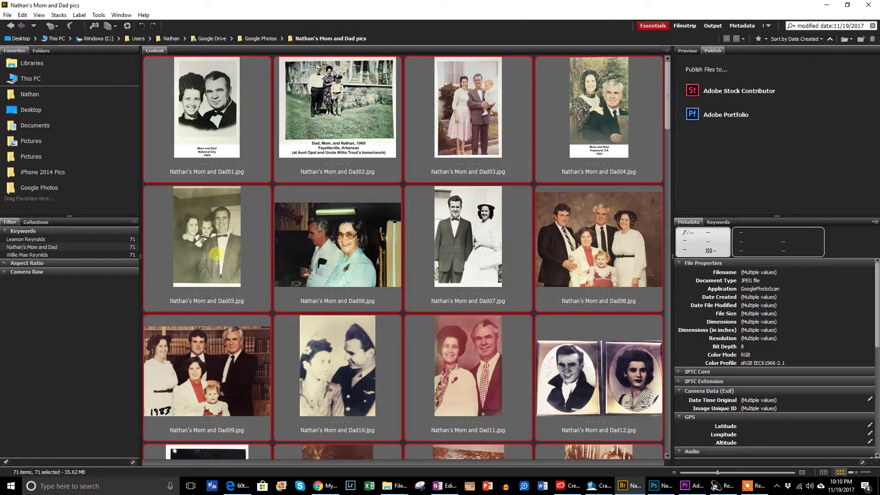
{"action": "double_click", "coordinate": [217, 259]}
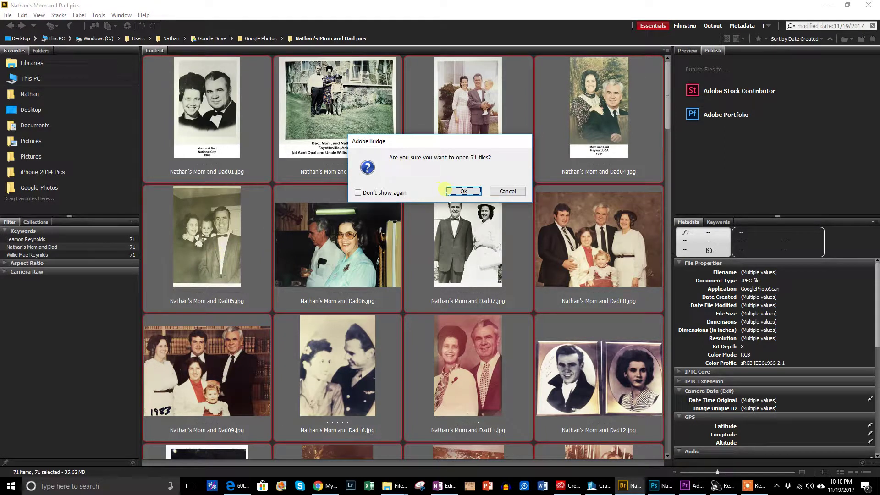
{"action": "left_click", "coordinate": [514, 192]}
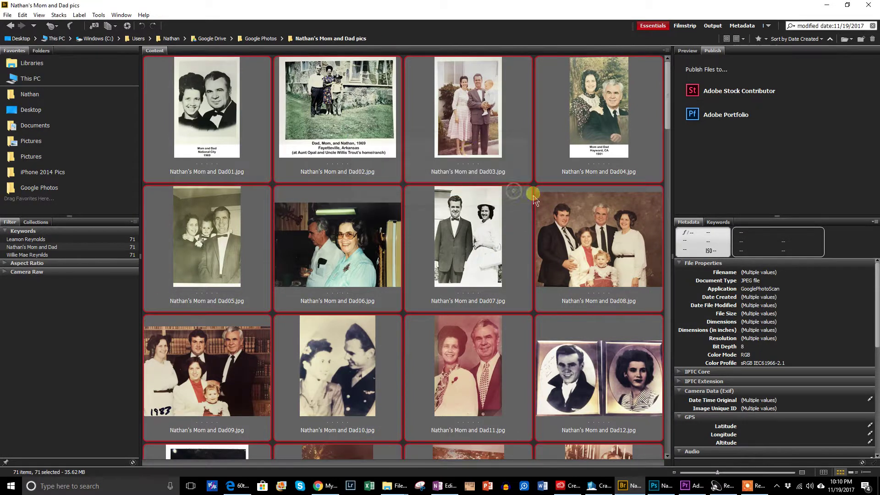
{"action": "left_click", "coordinate": [468, 150]}
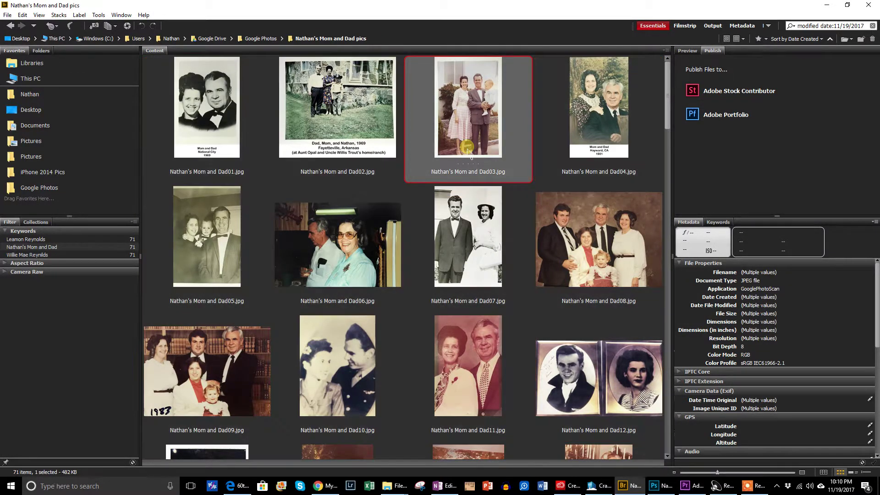
{"action": "double_click", "coordinate": [208, 258]}
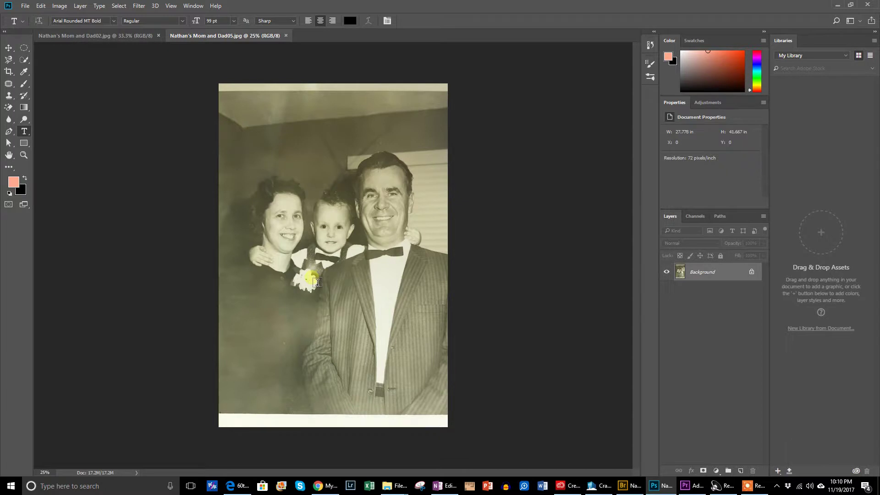
- Bring up Image > Canvas Size for the Dad05 photo (27.778 × 41.667 inches)
{"action": "left_click", "coordinate": [58, 6]}
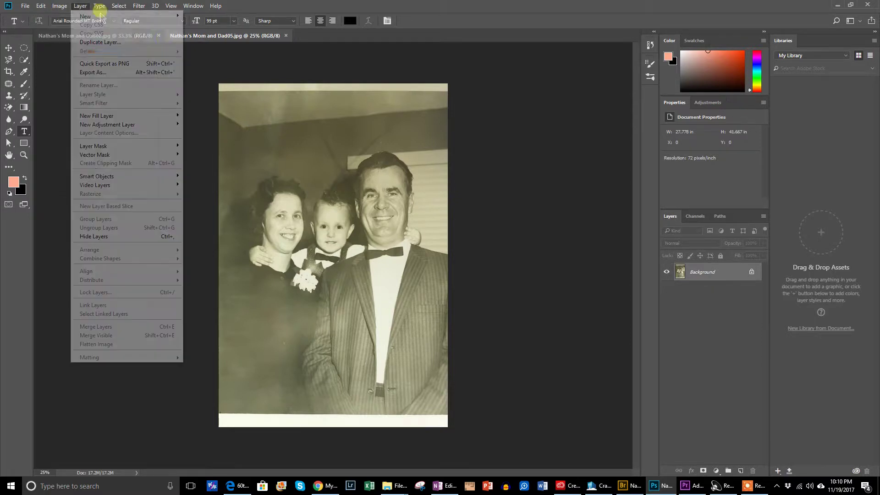
{"action": "mouse_move", "coordinate": [60, 6]}
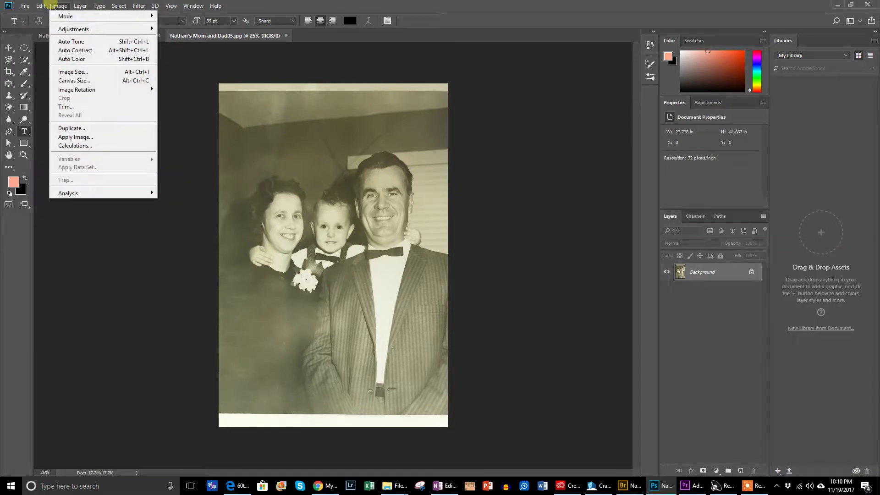
{"action": "left_click", "coordinate": [73, 80]}
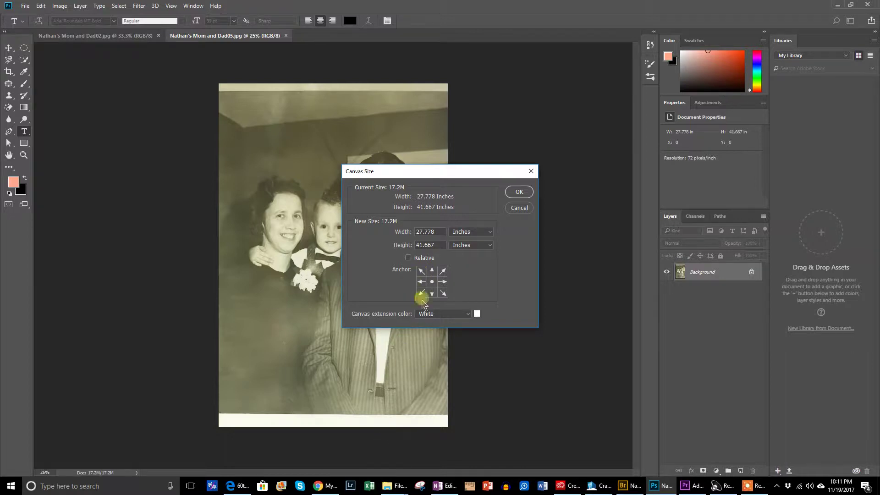
- Set the Canvas Size anchor to top-centre with White as the canvas extension colour
{"action": "left_click", "coordinate": [432, 272]}
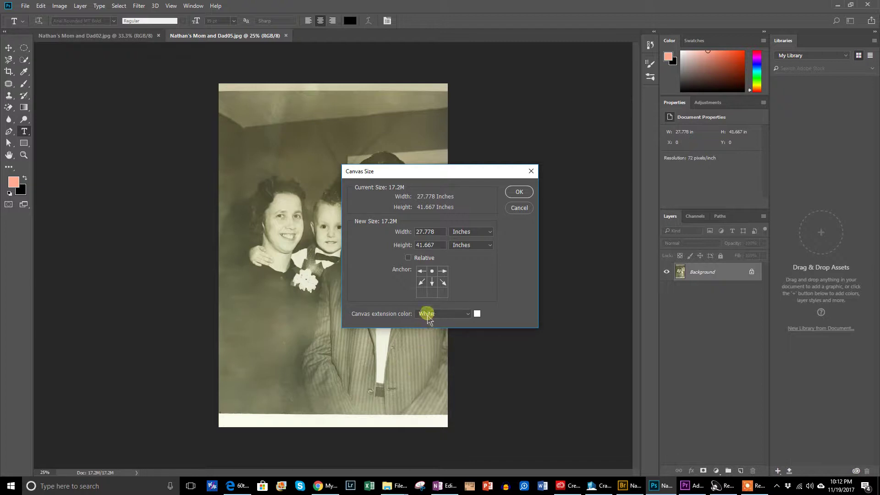
{"action": "left_click", "coordinate": [467, 314]}
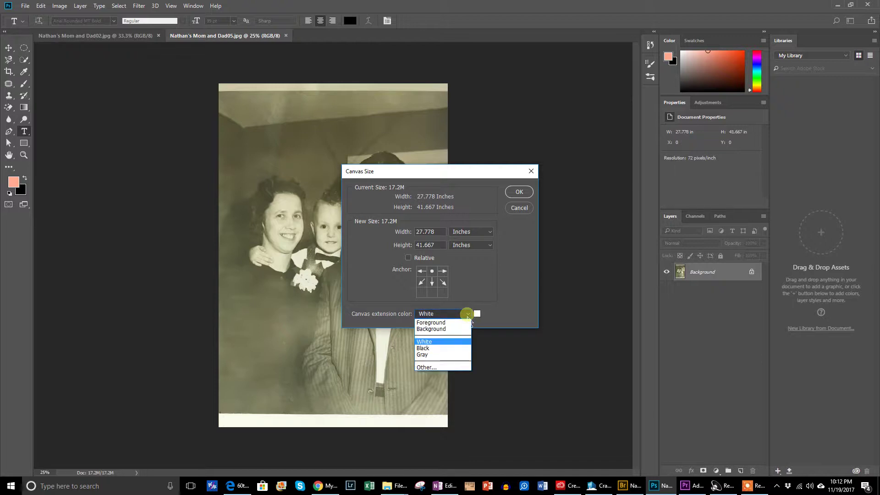
{"action": "left_click", "coordinate": [468, 315]}
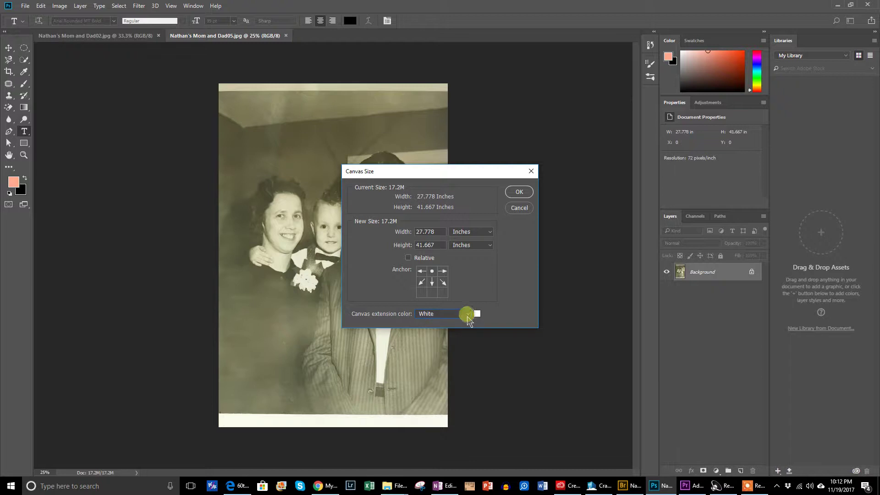
{"action": "left_click", "coordinate": [432, 284]}
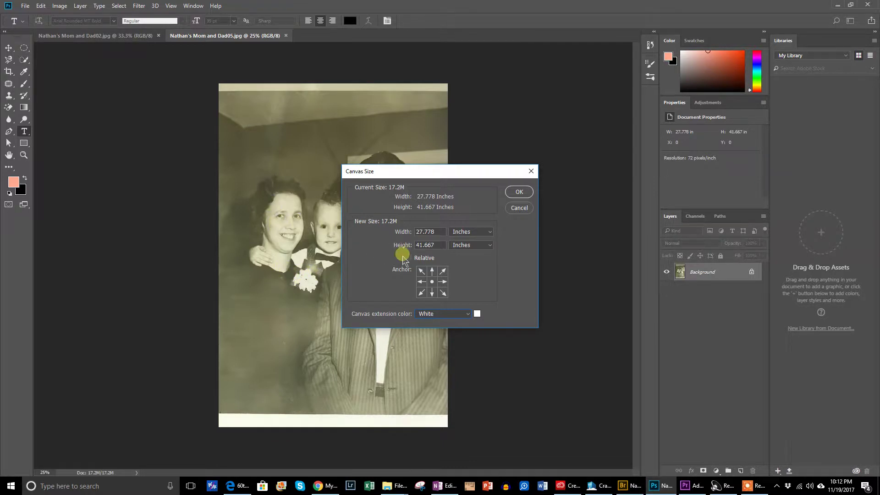
{"action": "left_click", "coordinate": [432, 272]}
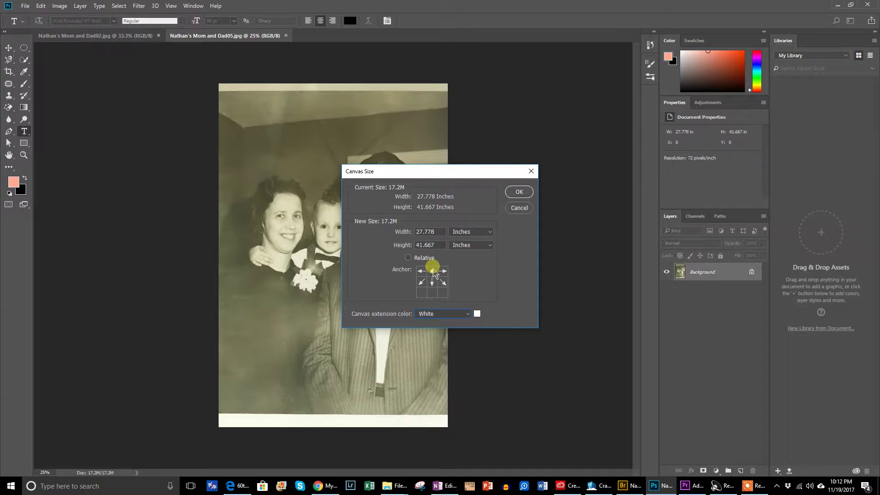
- Resize the canvas in Percent to 105% width and 115% height
{"action": "left_click", "coordinate": [466, 247]}
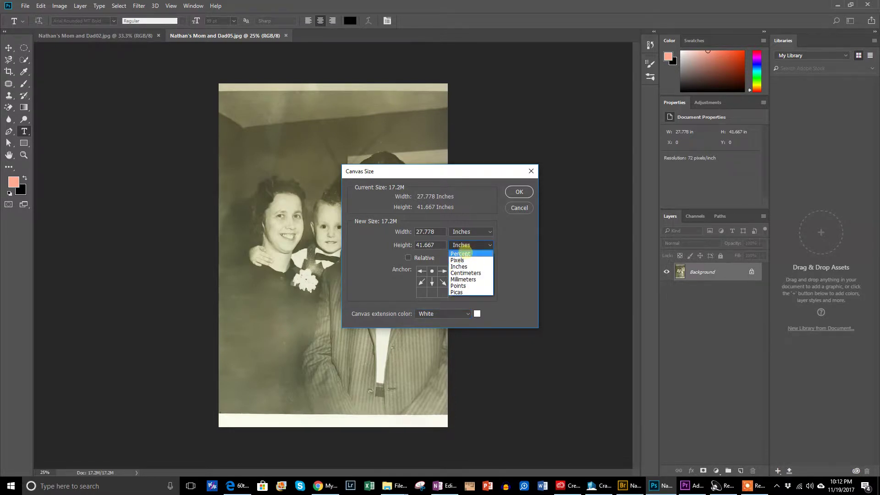
{"action": "left_click", "coordinate": [460, 253]}
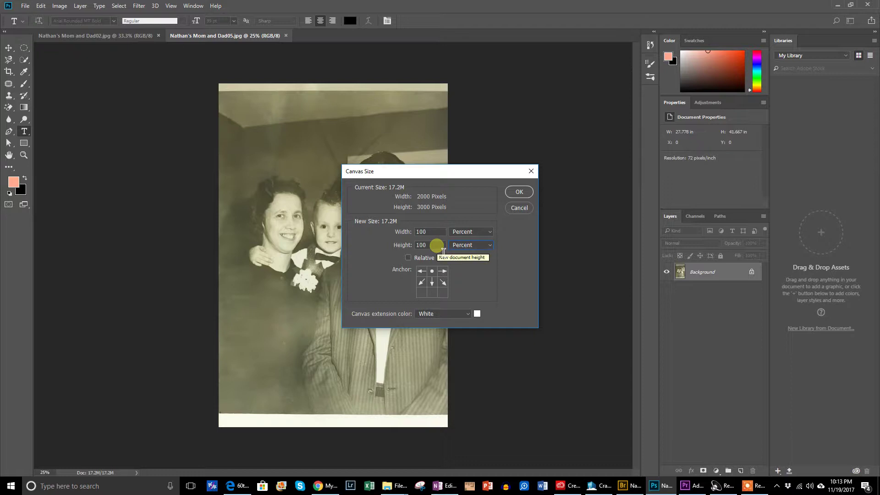
{"action": "left_click_drag", "start_coordinate": [442, 251], "coordinate": [398, 245]}
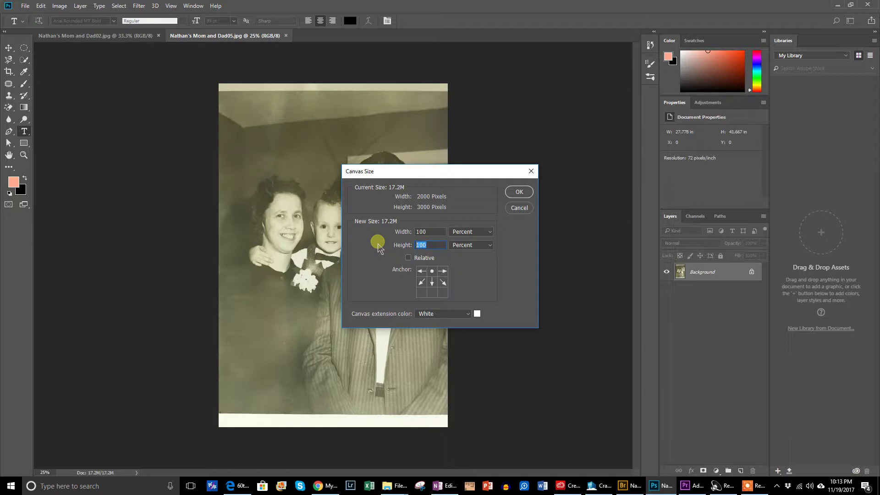
{"action": "type", "text": "115"}
{"action": "double_click", "coordinate": [420, 231]}
{"action": "type", "text": "10"}
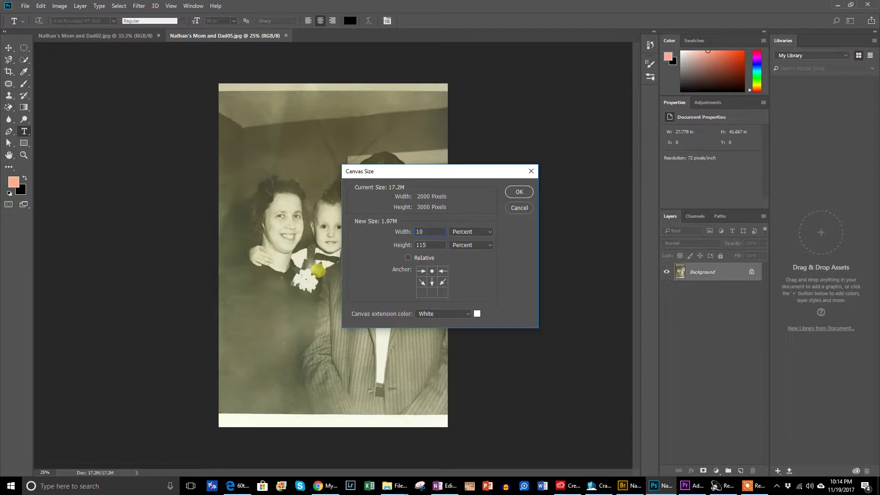
{"action": "type", "text": "5"}
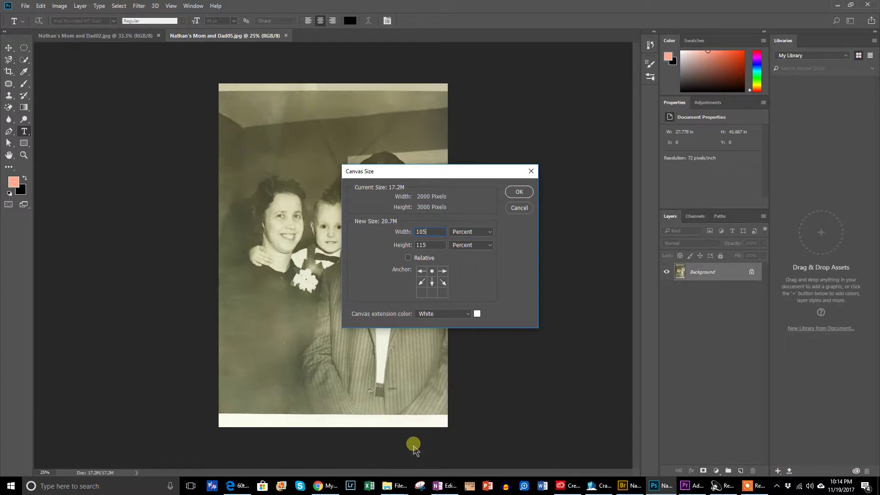
{"action": "left_click", "coordinate": [519, 192]}
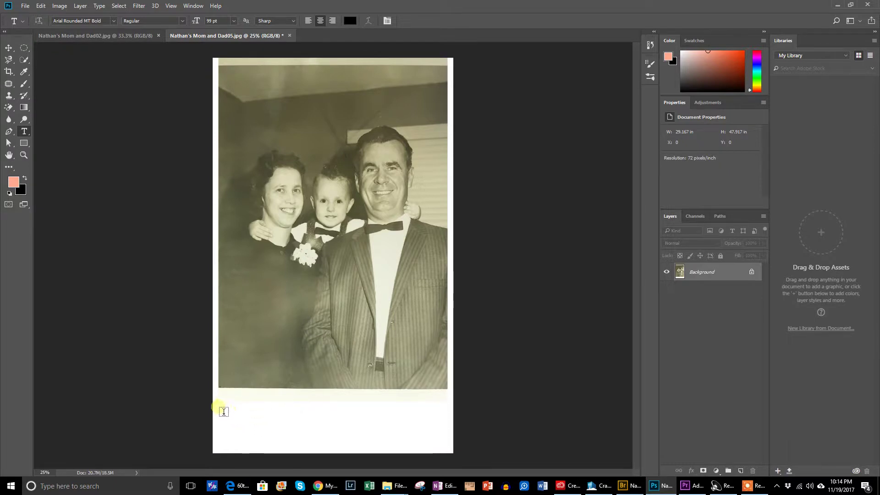
- Drag a paragraph text box across the white strip beneath the photo
{"action": "left_click_drag", "start_coordinate": [218, 408], "coordinate": [446, 446]}
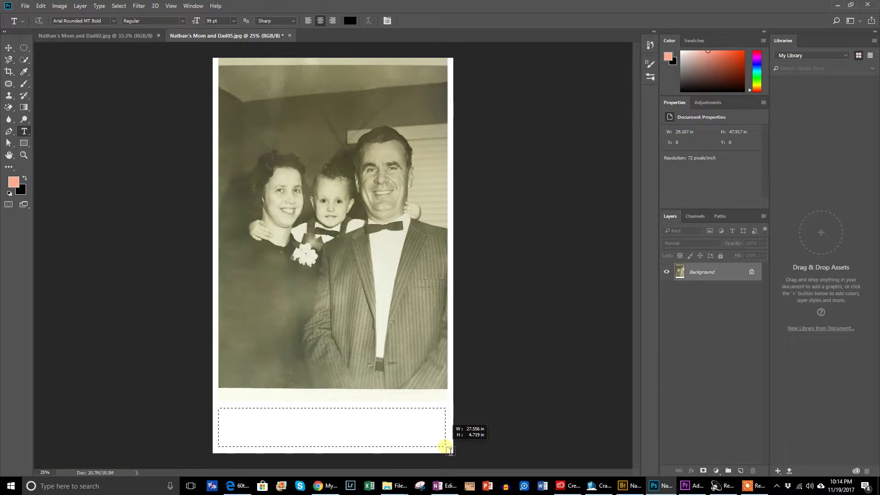
{"action": "left_click_drag", "start_coordinate": [445, 446], "coordinate": [445, 447]}
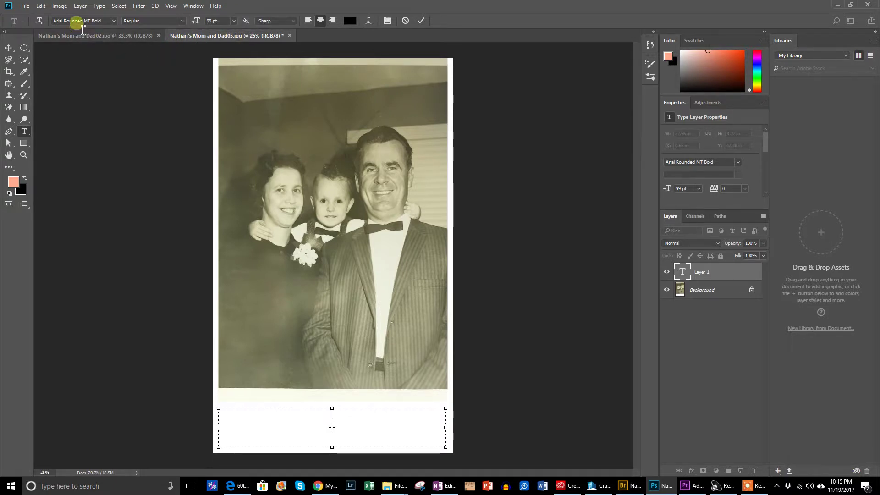
{"action": "left_click", "coordinate": [113, 22]}
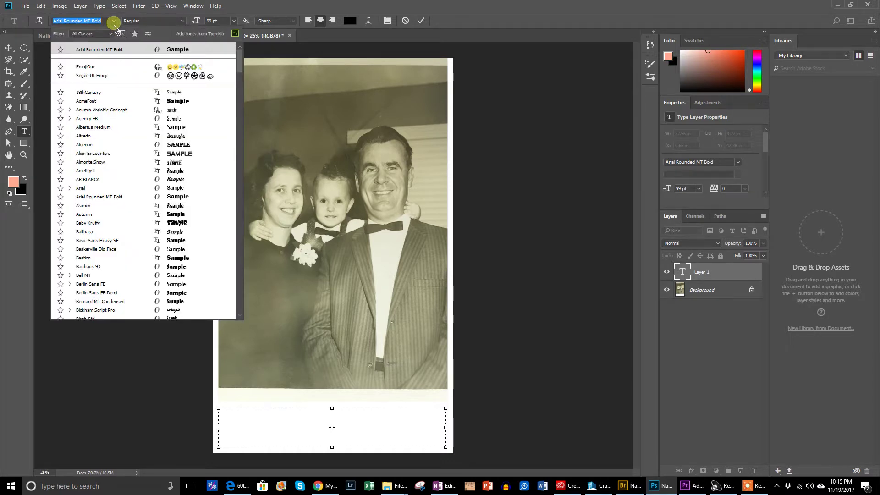
{"action": "left_click", "coordinate": [114, 26]}
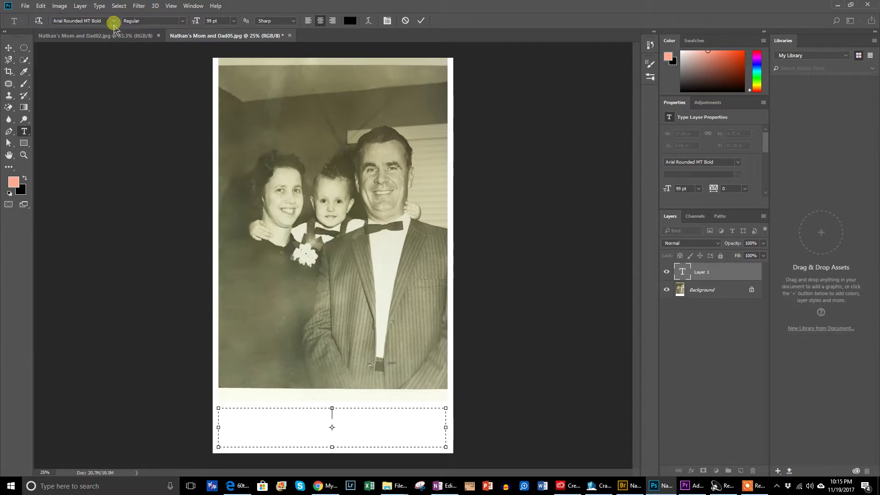
{"action": "left_click", "coordinate": [183, 23]}
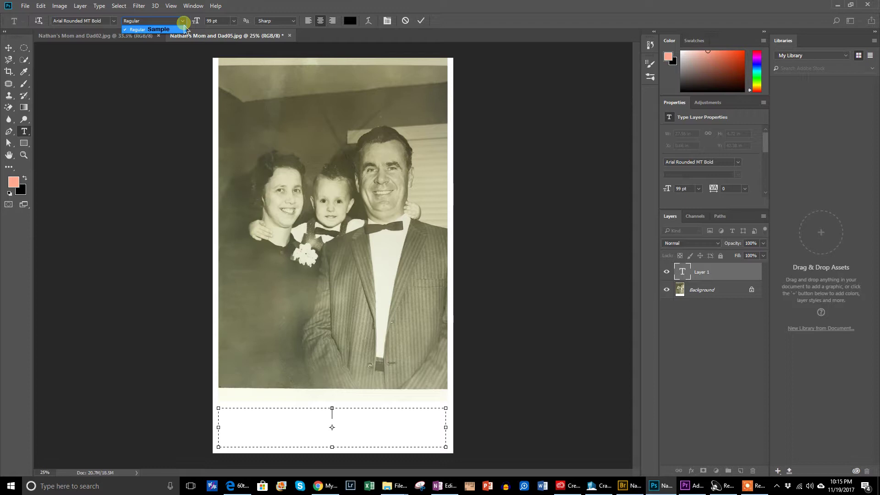
{"action": "left_click", "coordinate": [183, 29]}
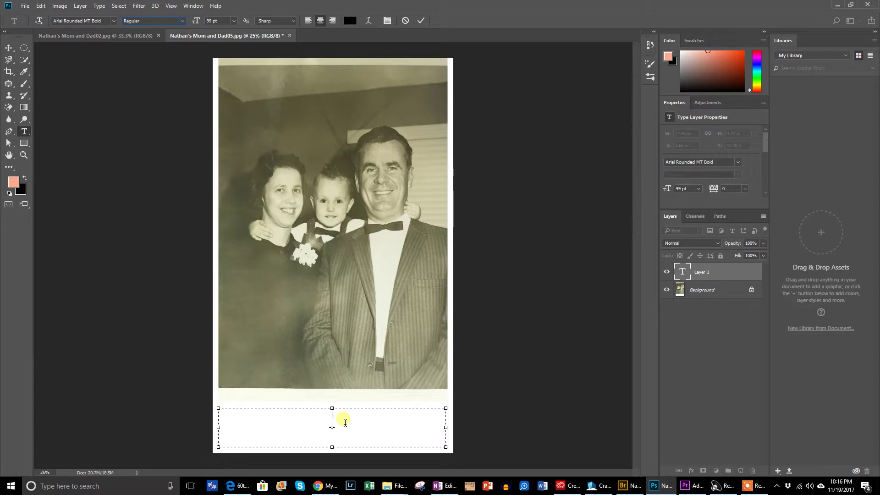
- Finish the names line, add '1964' and 'National City, CA' lines, and commit the caption
{"action": "type", "text": "om, Nathan"}
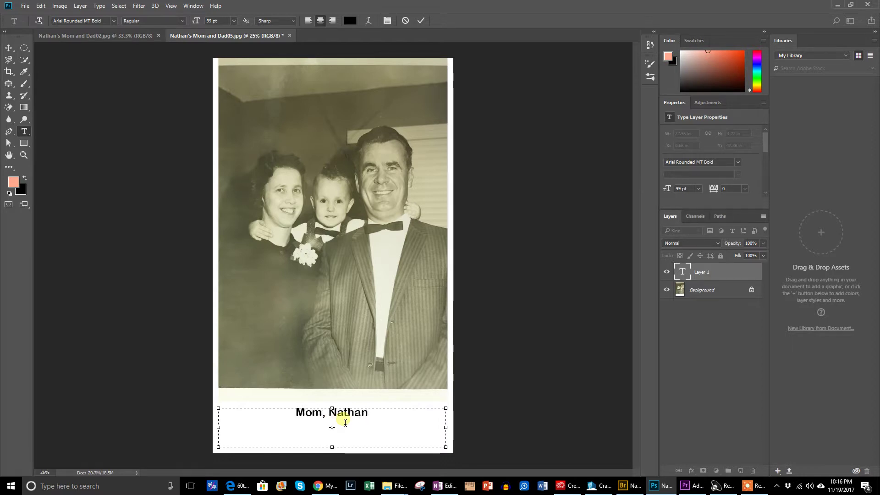
{"action": "type", "text": ", Dad"}
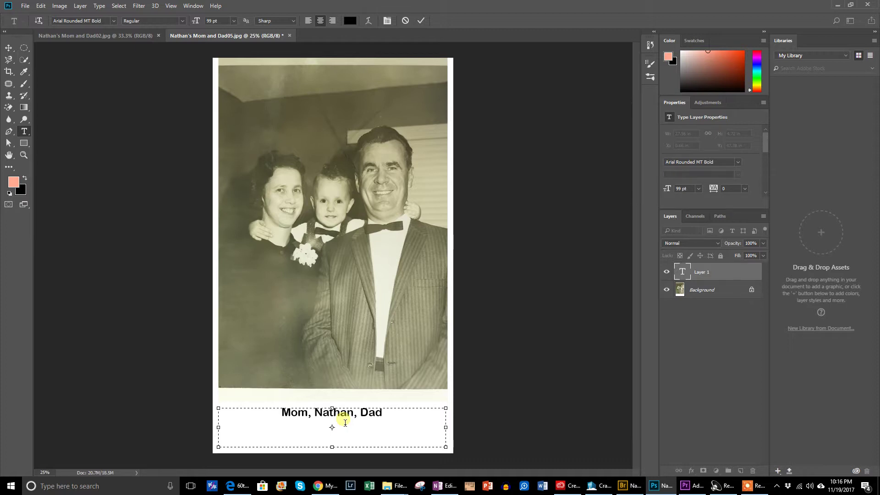
{"action": "type", "text": "1964Npa"}
{"action": "key", "text": "BackSpace"}
{"action": "key", "text": "BackSpace"}
{"action": "type", "text": "ational City,"}
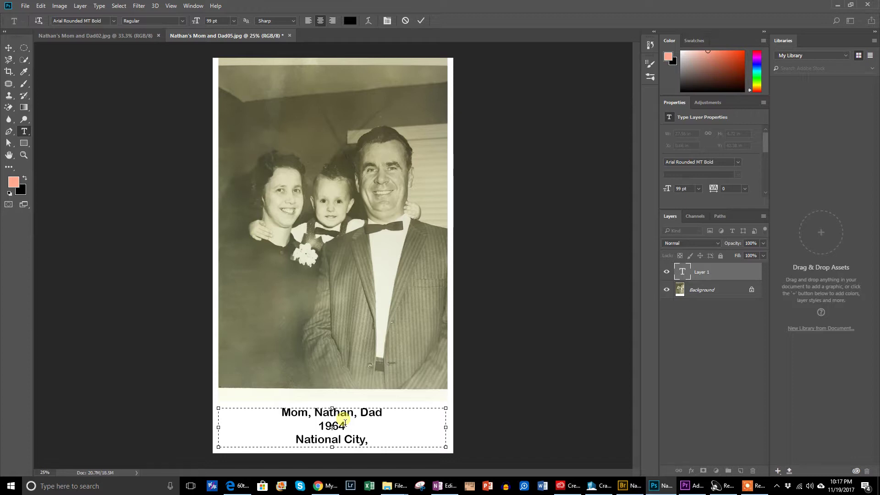
{"action": "type", "text": " CA"}
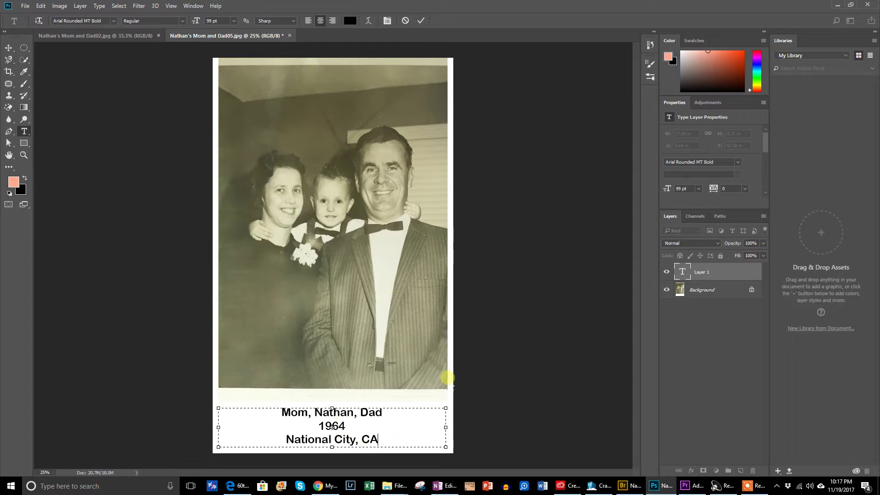
{"action": "key", "text": "ctrl+Return"}
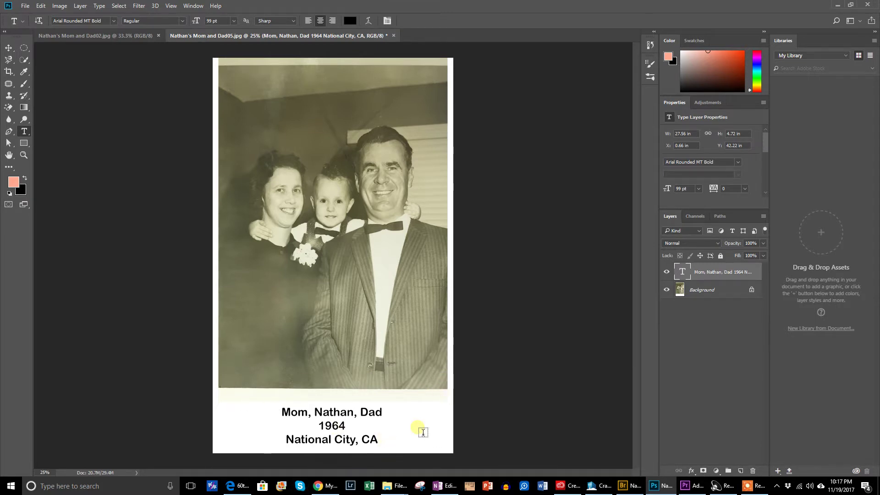
{"action": "left_click", "coordinate": [393, 421]}
{"action": "key", "text": "Escape"}
{"action": "left_click", "coordinate": [356, 415]}
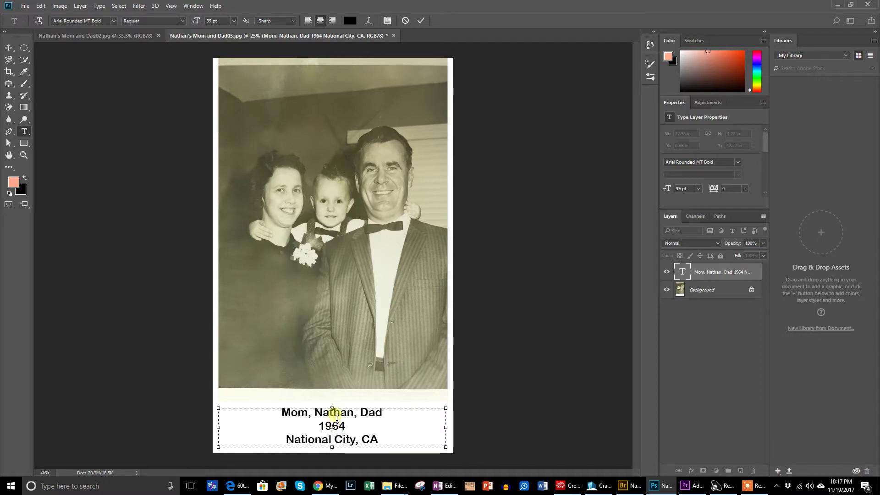
{"action": "key", "text": "ctrl+a"}
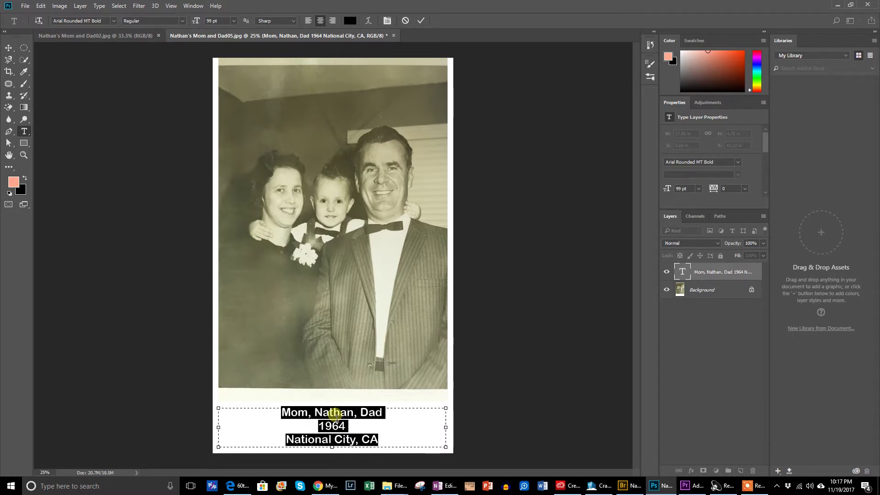
{"action": "left_click", "coordinate": [219, 23]}
{"action": "left_click", "coordinate": [212, 18]}
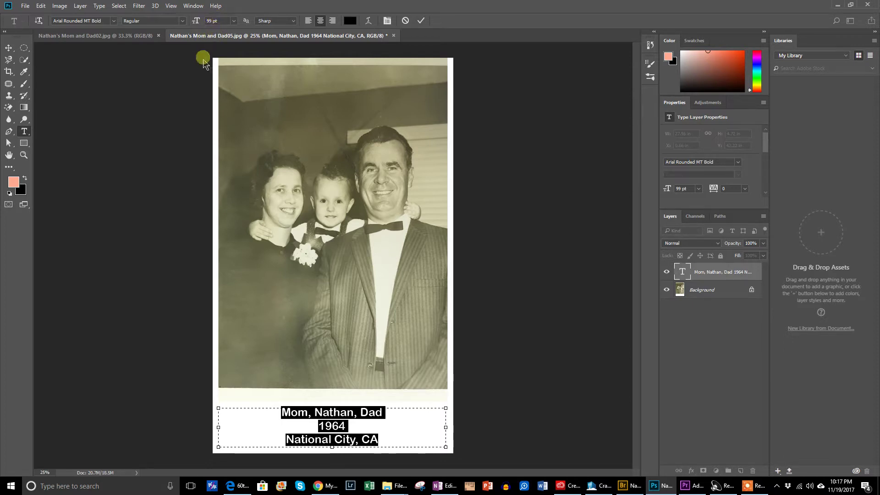
{"action": "left_click", "coordinate": [199, 23]}
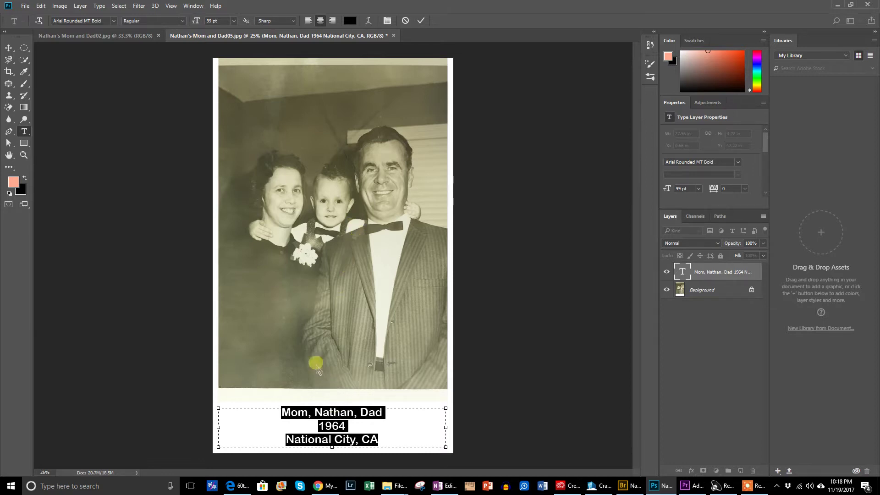
{"action": "left_click", "coordinate": [716, 297]}
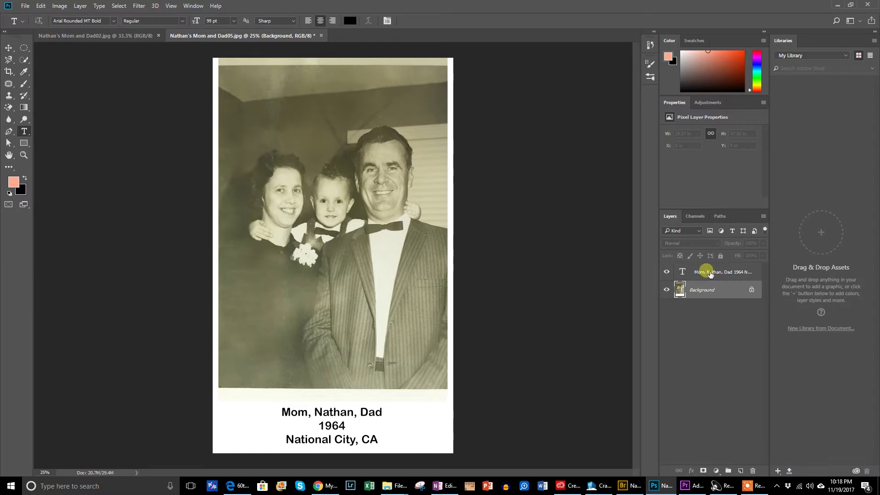
{"action": "left_click", "coordinate": [707, 274]}
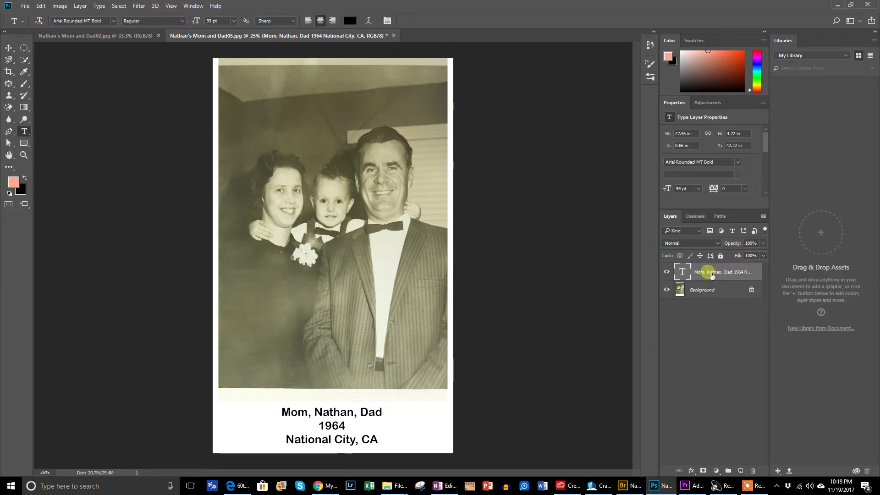
{"action": "left_click", "coordinate": [709, 296]}
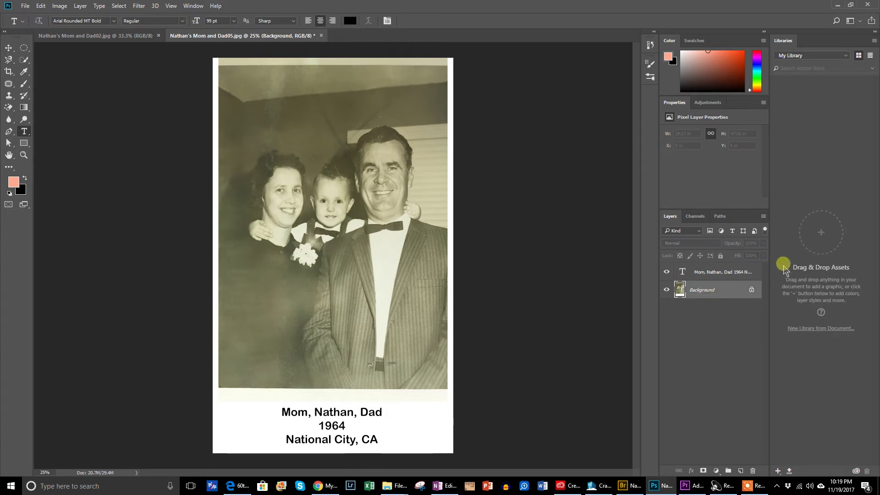
- Flatten the image from the Layers panel menu, merging the caption into the Background layer
{"action": "left_click", "coordinate": [763, 218]}
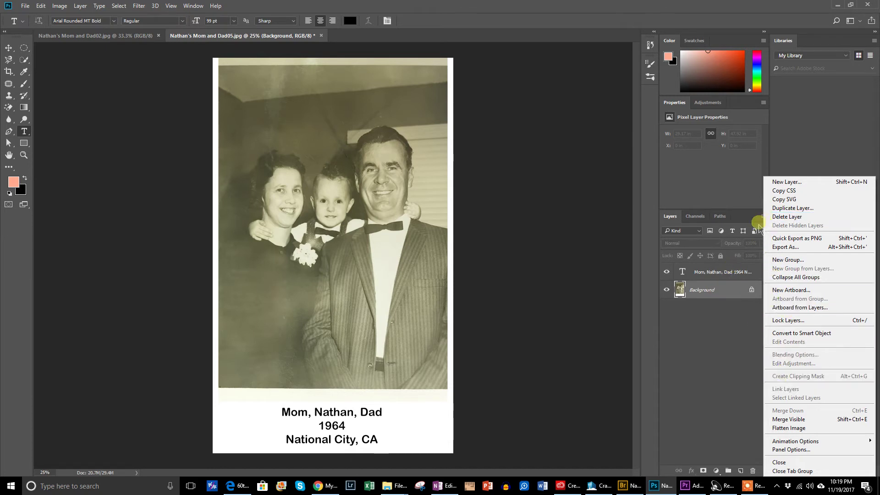
{"action": "left_click", "coordinate": [732, 339]}
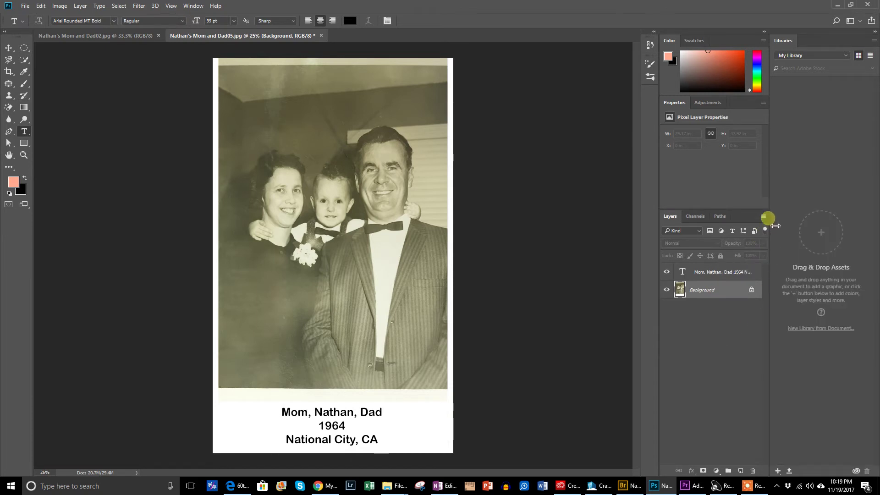
{"action": "left_click", "coordinate": [763, 216]}
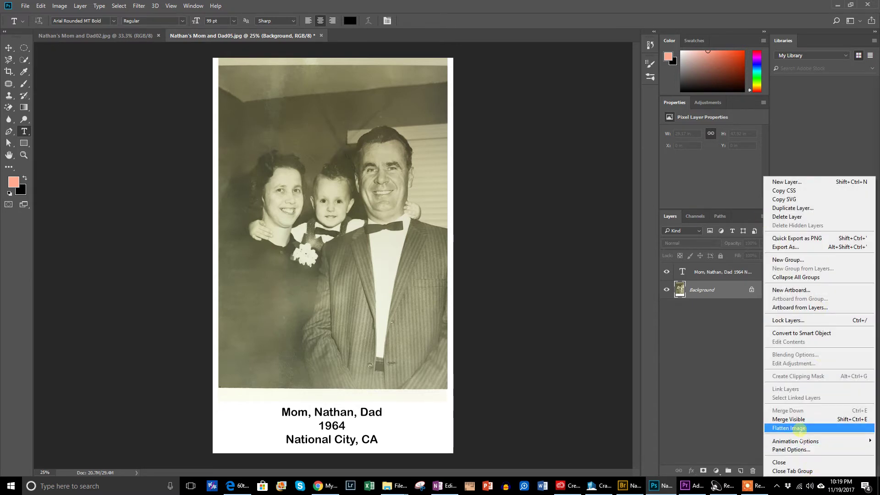
{"action": "left_click", "coordinate": [798, 428]}
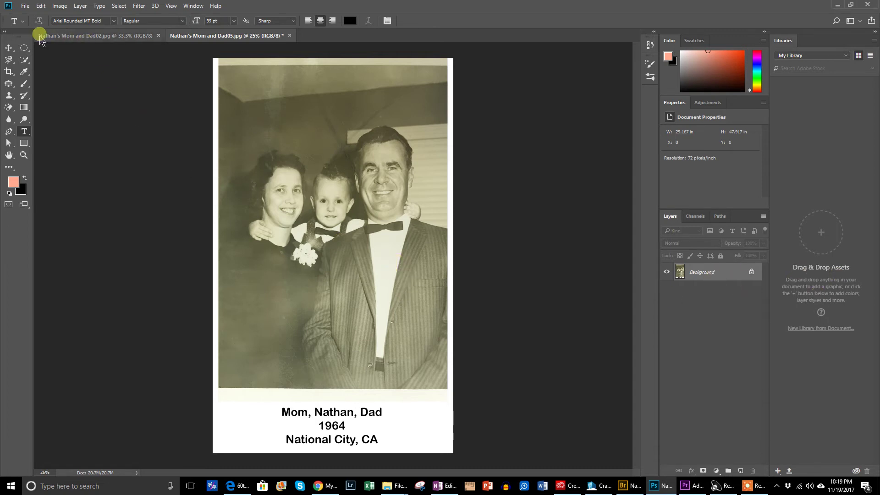
- Save the flattened Dad05 photo over its JPEG file at Quality 7 (Medium)
{"action": "left_click", "coordinate": [23, 7]}
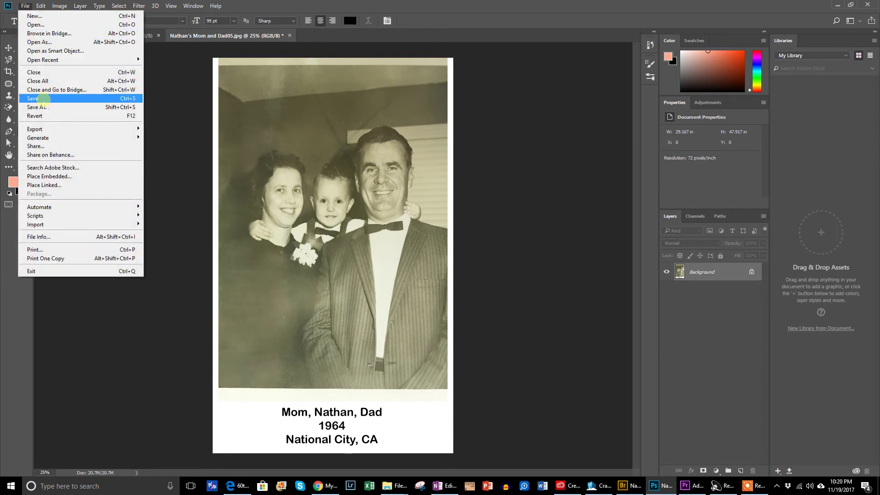
{"action": "left_click", "coordinate": [43, 100]}
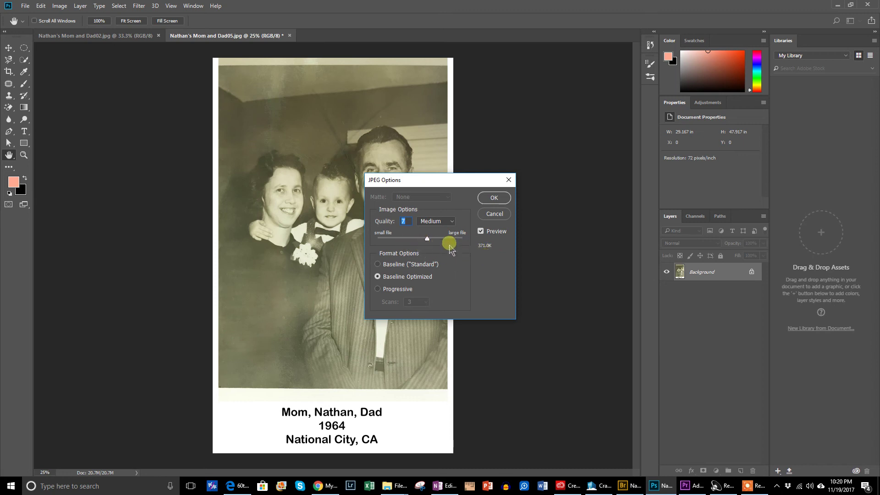
{"action": "left_click", "coordinate": [495, 197]}
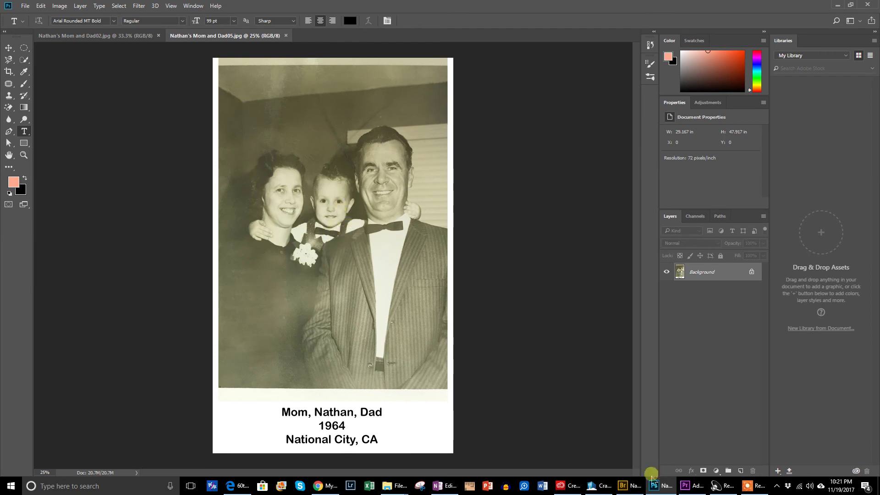
- Bring Adobe Bridge to the front to see the captioned Dad05 thumbnail at 366 KB
{"action": "left_click", "coordinate": [631, 489]}
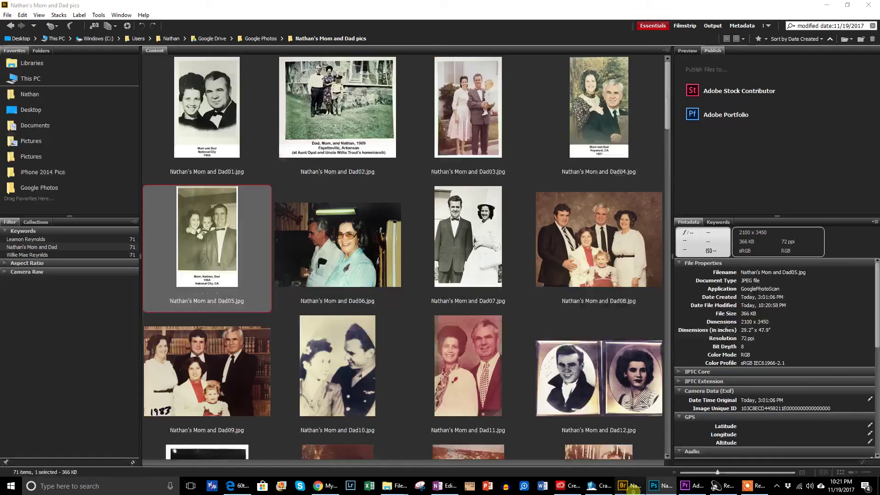